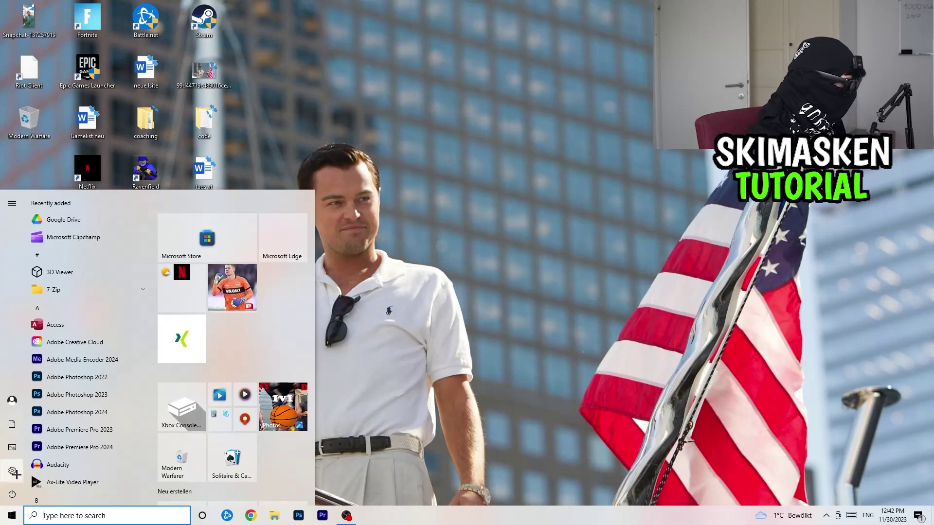
# Step: Open the Windows gaming settings and review the Game Bar, Captures and Game Mode options
pyautogui.click(12, 471)
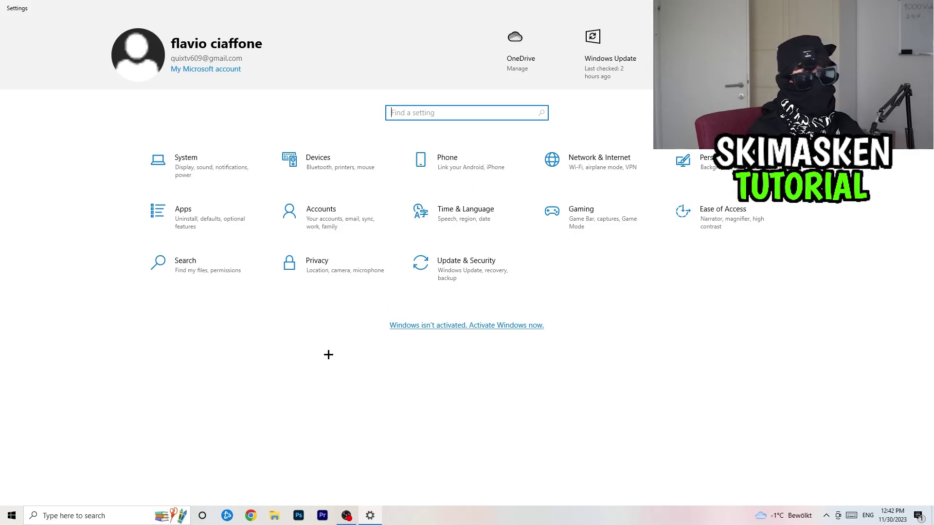
pyautogui.click(623, 209)
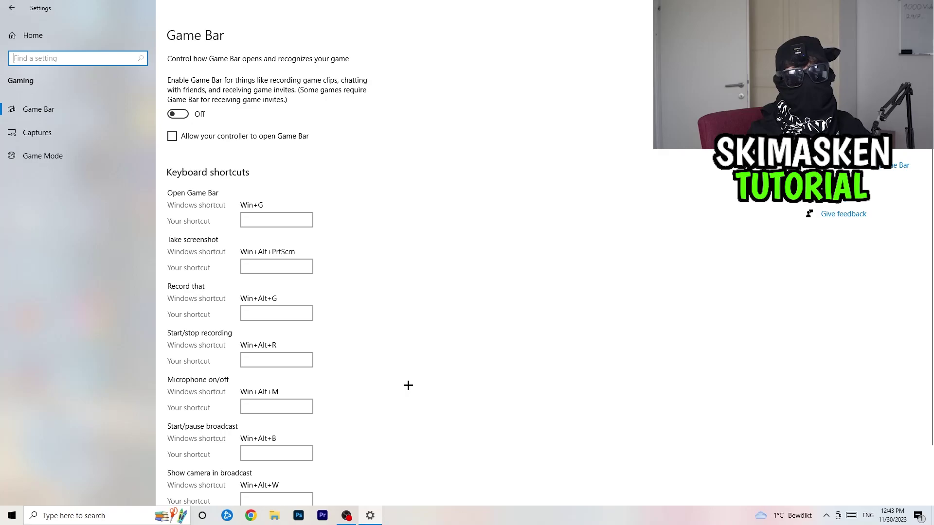
pyautogui.click(63, 130)
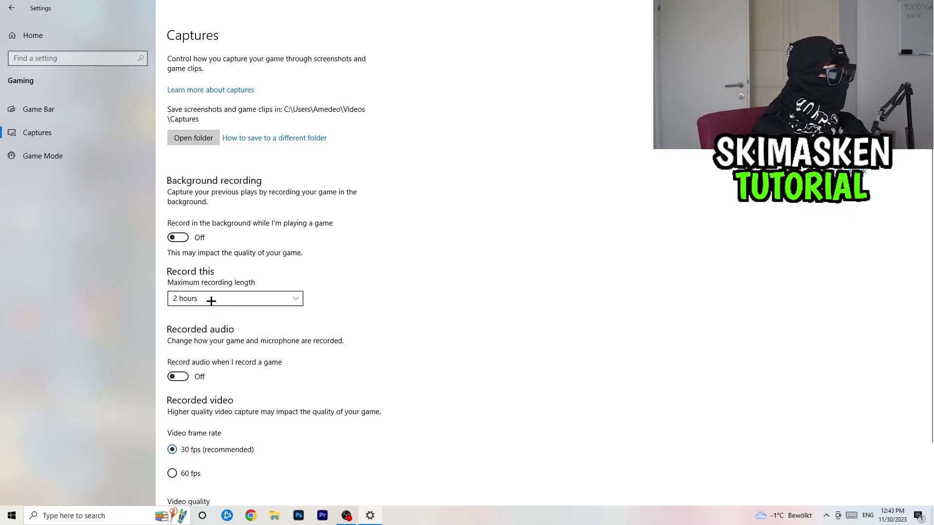
pyautogui.scroll(-2, 236, 179)
pyautogui.scroll(2, 239, 174)
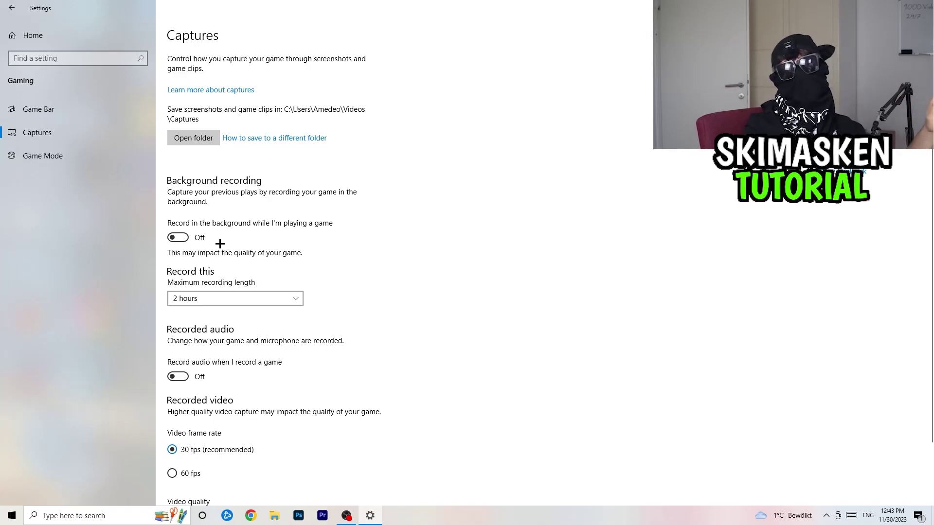
pyautogui.scroll(-2, 224, 258)
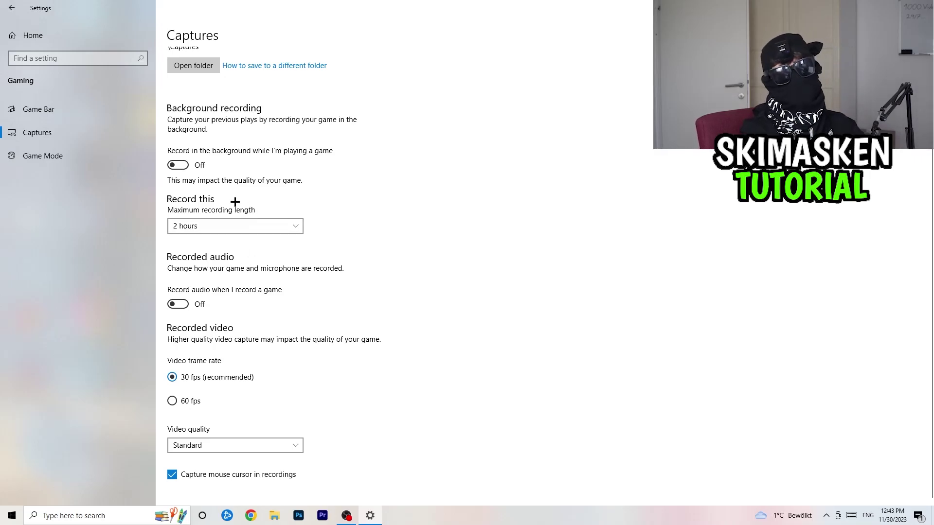
pyautogui.click(98, 158)
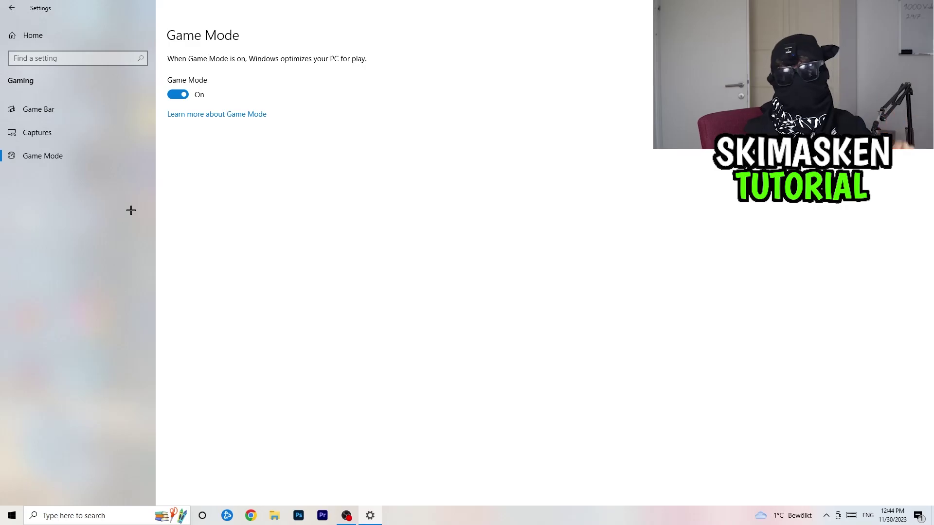
# Step: Review the system display settings, checking the available scaling options for text and apps and the display resolution
pyautogui.click(11, 8)
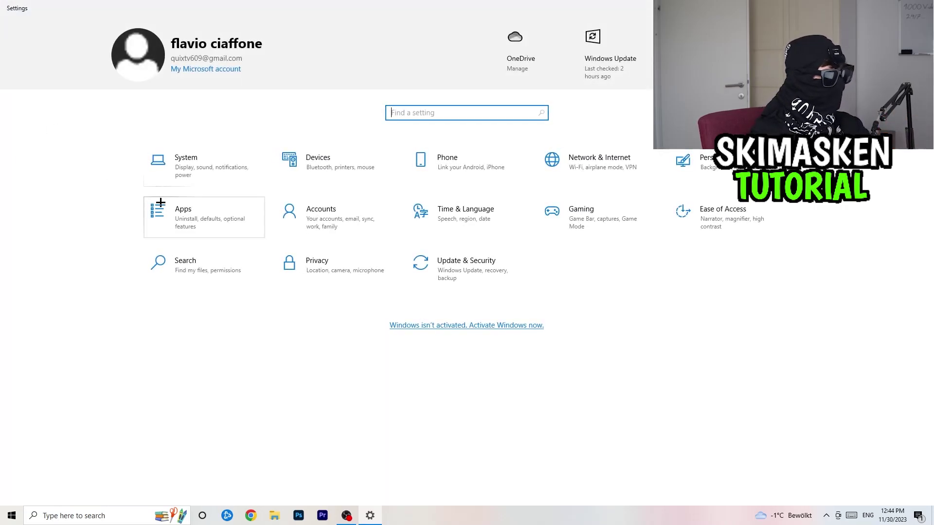
pyautogui.click(224, 180)
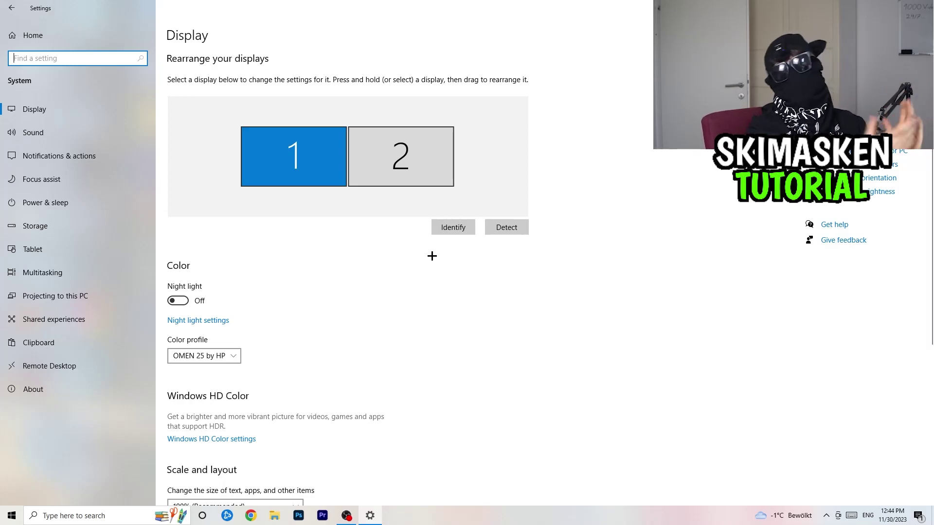
pyautogui.scroll(-5, 292, 219)
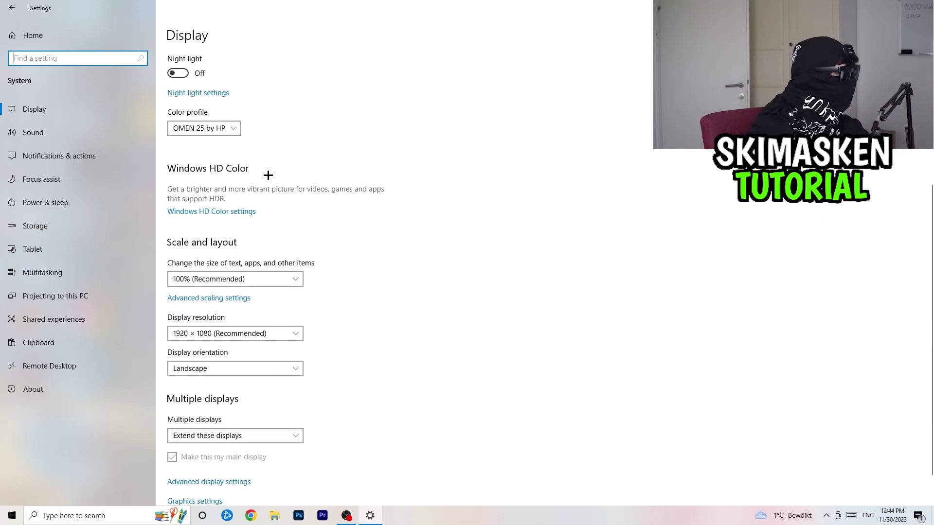
pyautogui.scroll(-1, 267, 204)
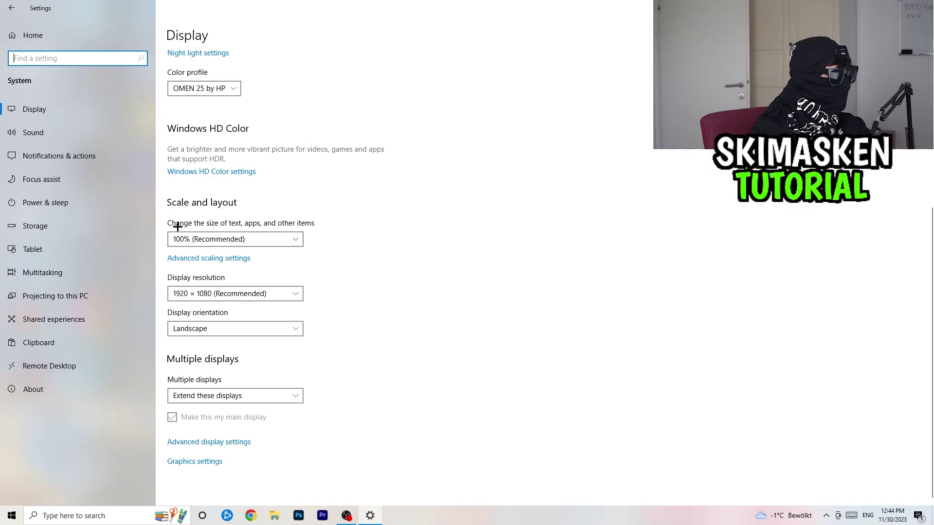
pyautogui.click(233, 240)
pyautogui.click(538, 299)
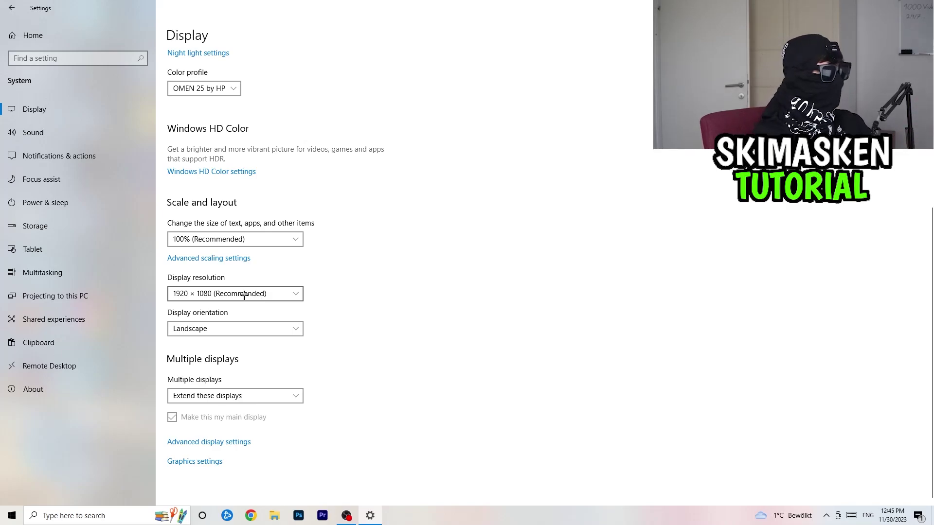
# Step: Examine the available power plans, including the additional ones, in the advanced Power Options and close that window
pyautogui.click(36, 204)
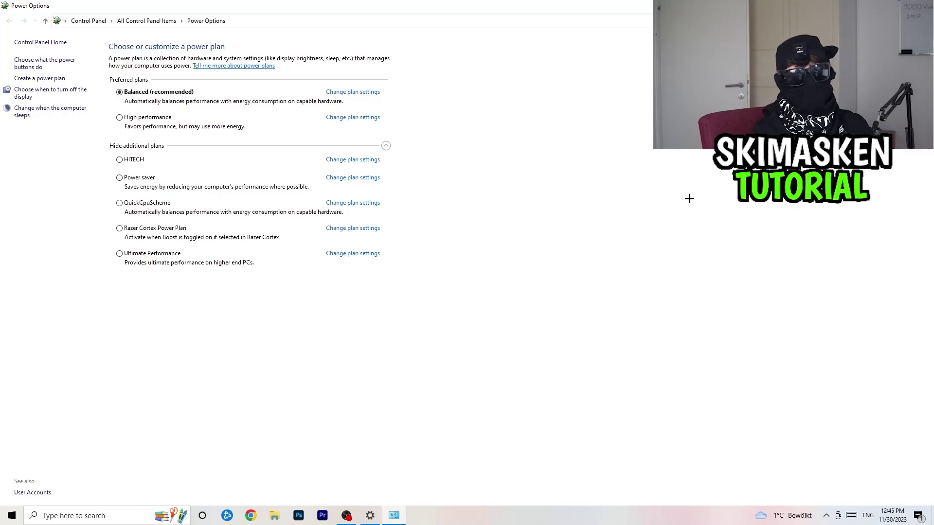
pyautogui.click(386, 146)
pyautogui.click(386, 146)
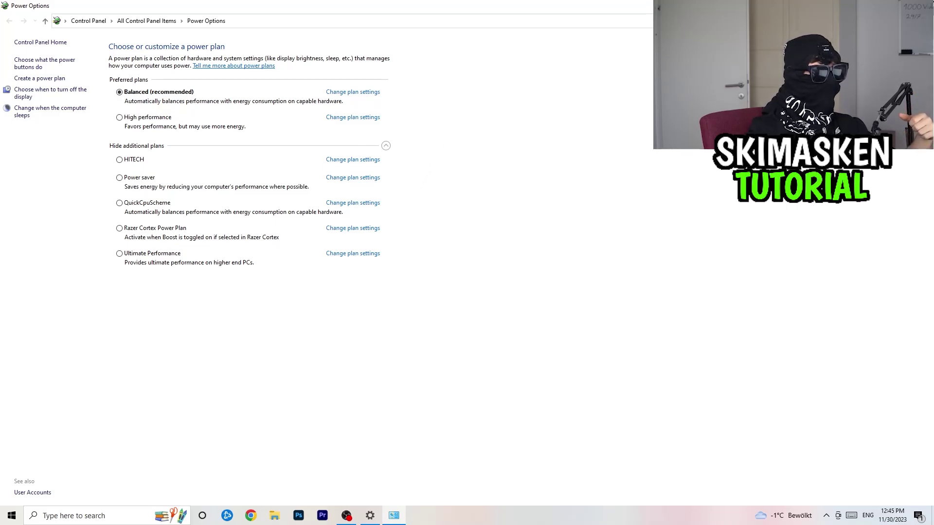
pyautogui.click(923, 5)
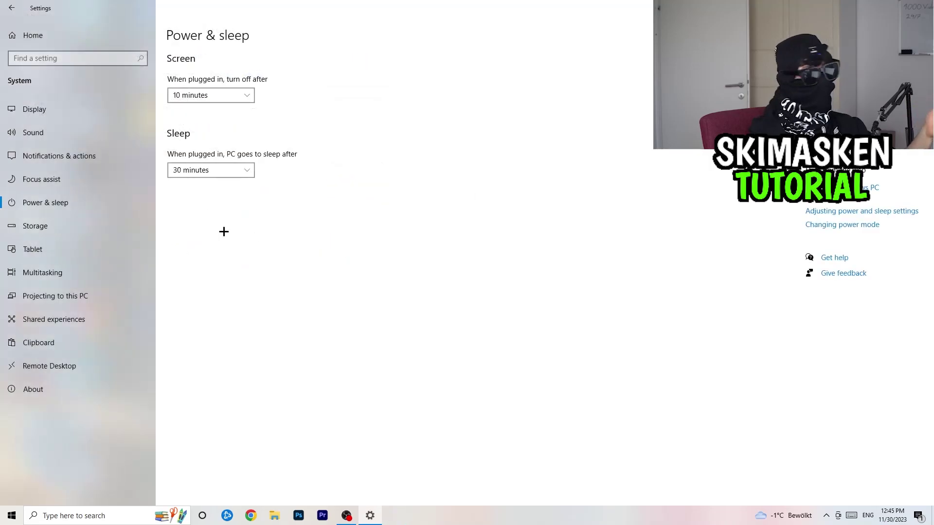
# Step: Review the Storage Sense schedule and the recycle bin and Downloads cleanup intervals, and close the settings
pyautogui.click(107, 220)
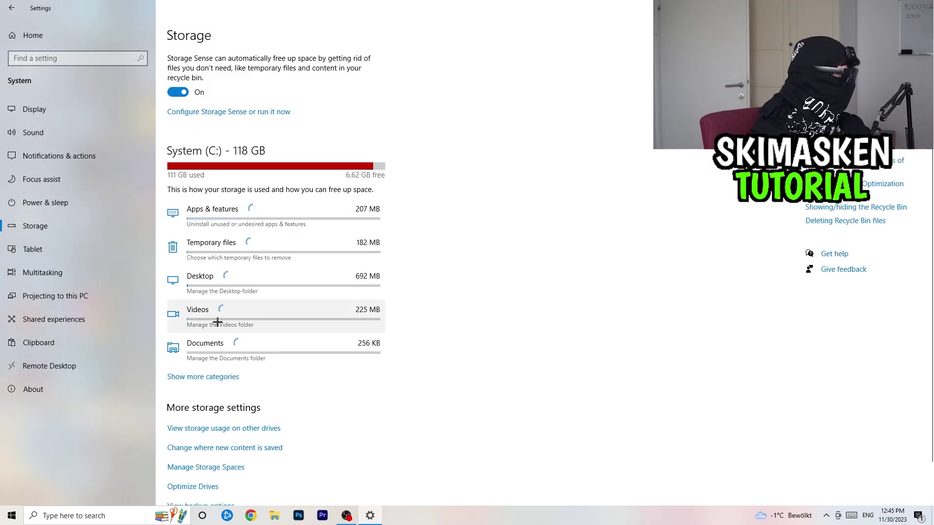
pyautogui.click(243, 112)
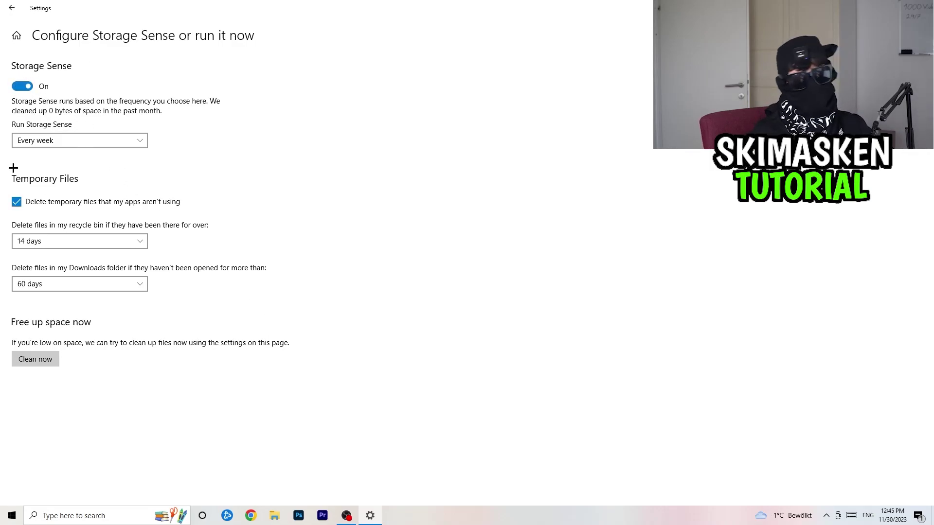
pyautogui.click(136, 140)
pyautogui.click(136, 140)
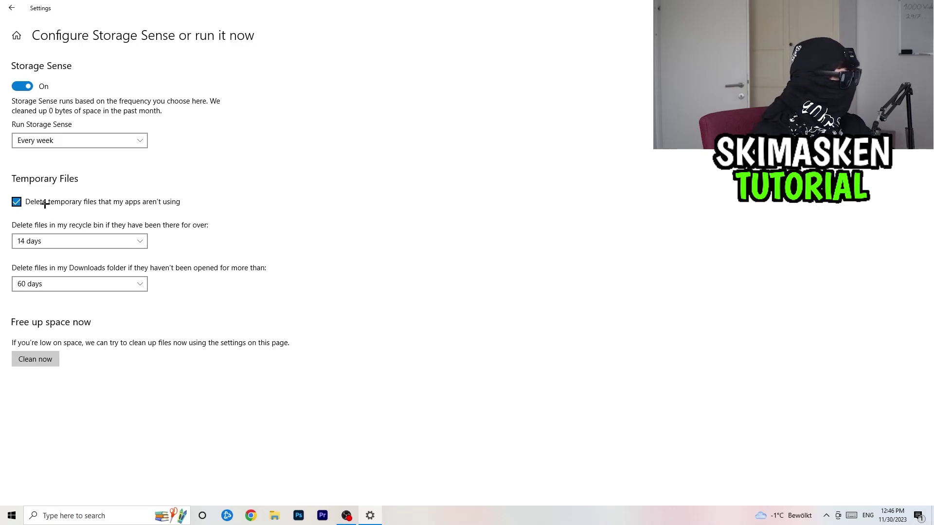
pyautogui.click(83, 242)
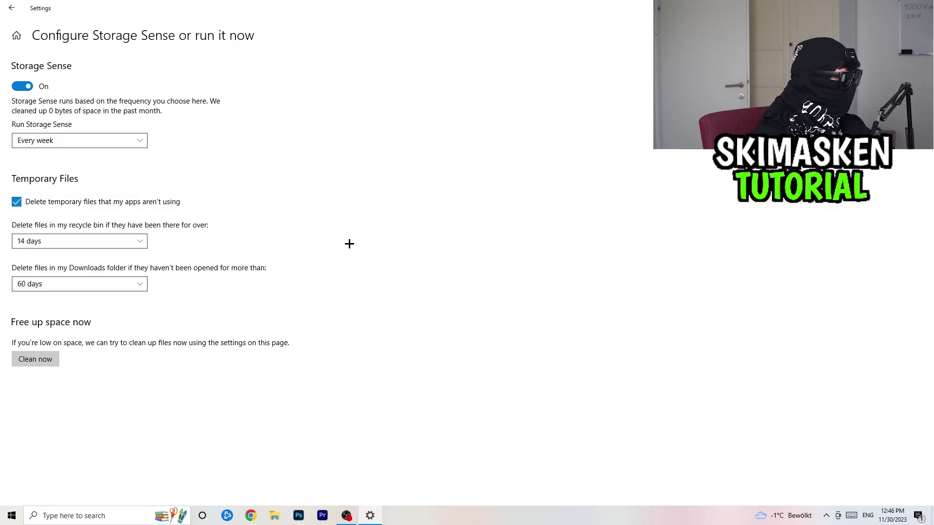
pyautogui.click(209, 251)
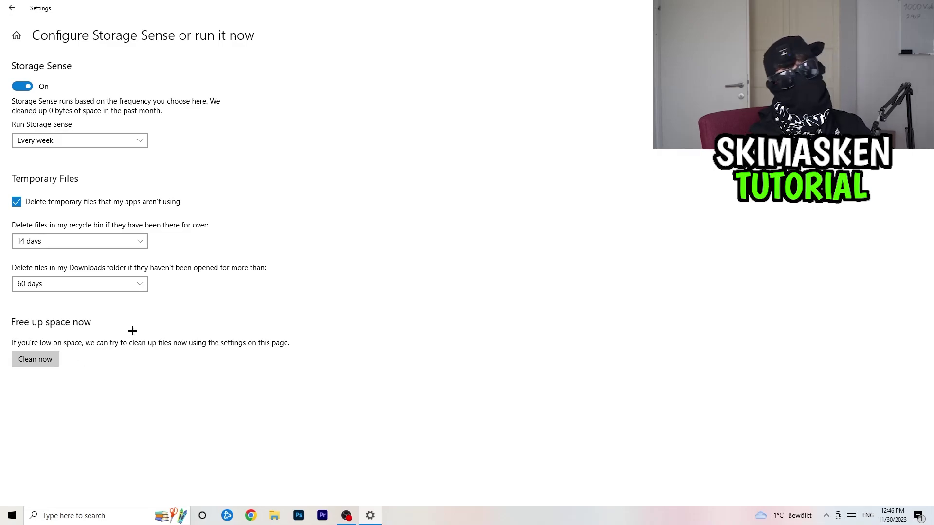
pyautogui.click(10, 5)
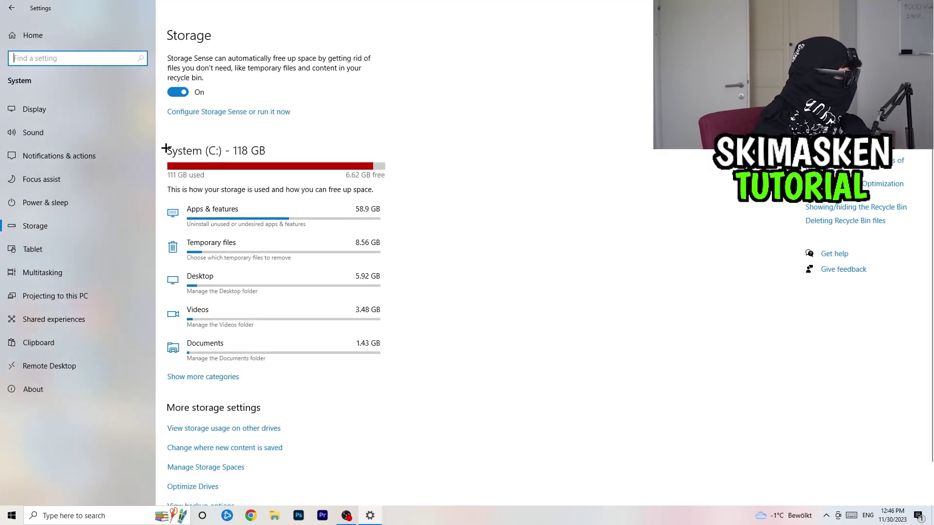
pyautogui.click(10, 7)
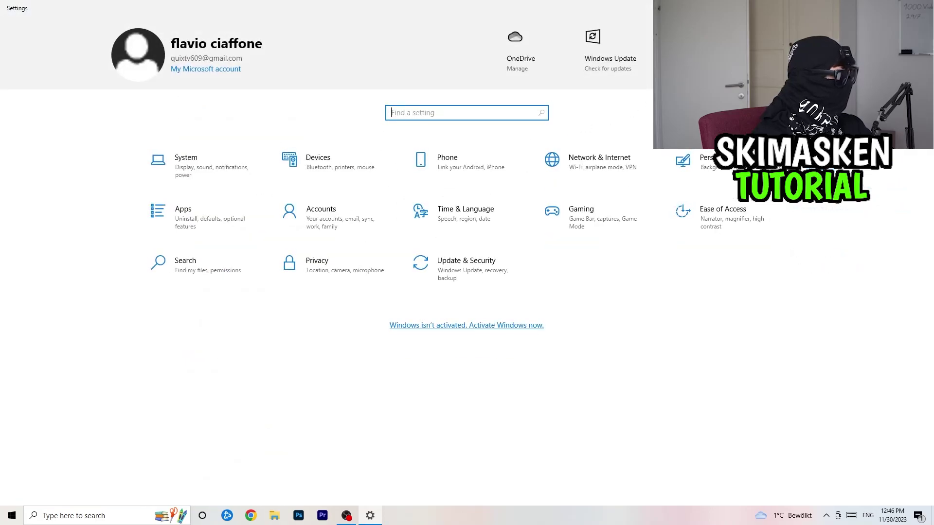
pyautogui.hotkey('alt', 'F4')
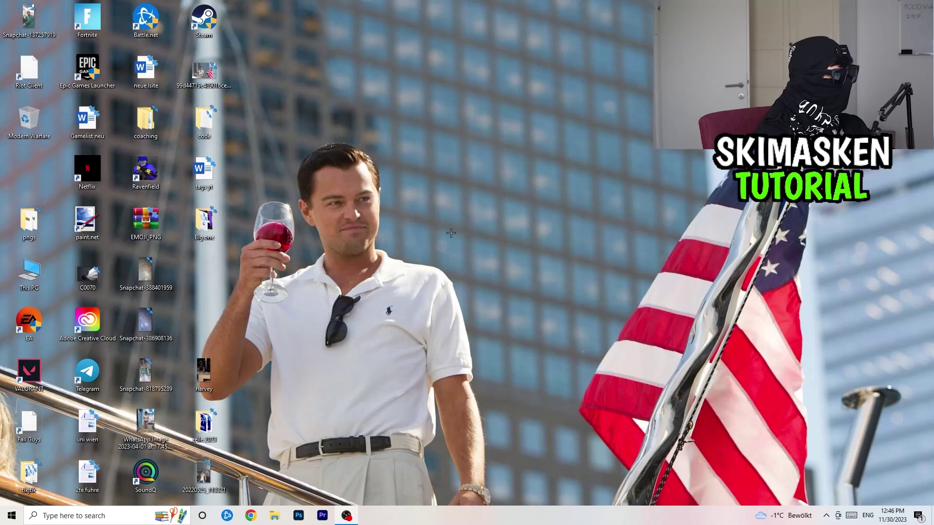
# Step: Switch to NVIDIA Control Panel, view the 3D image settings with preview, and close it
pyautogui.rightClick(464, 220)
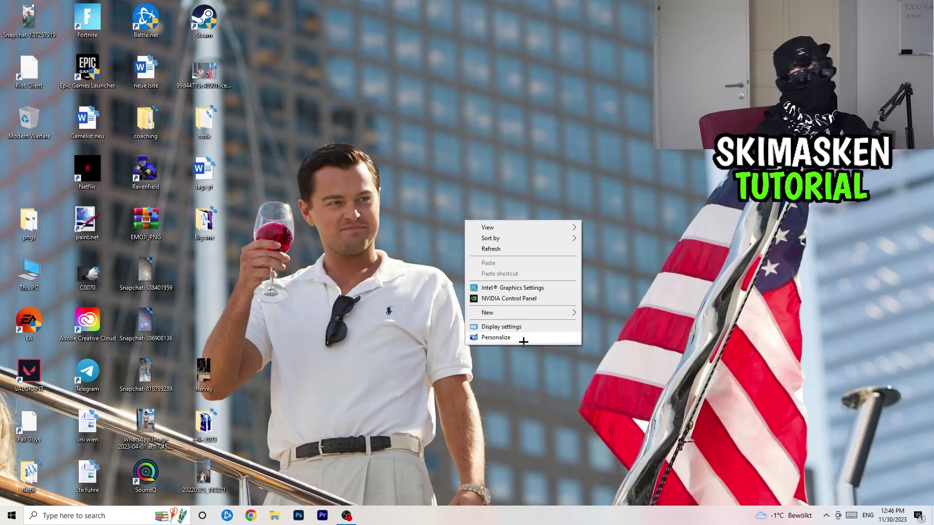
pyautogui.click(537, 299)
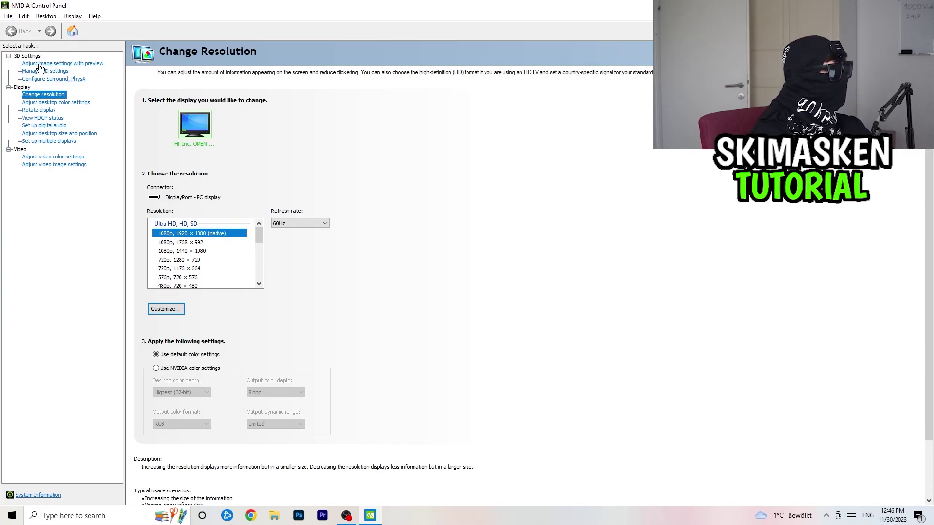
pyautogui.click(72, 64)
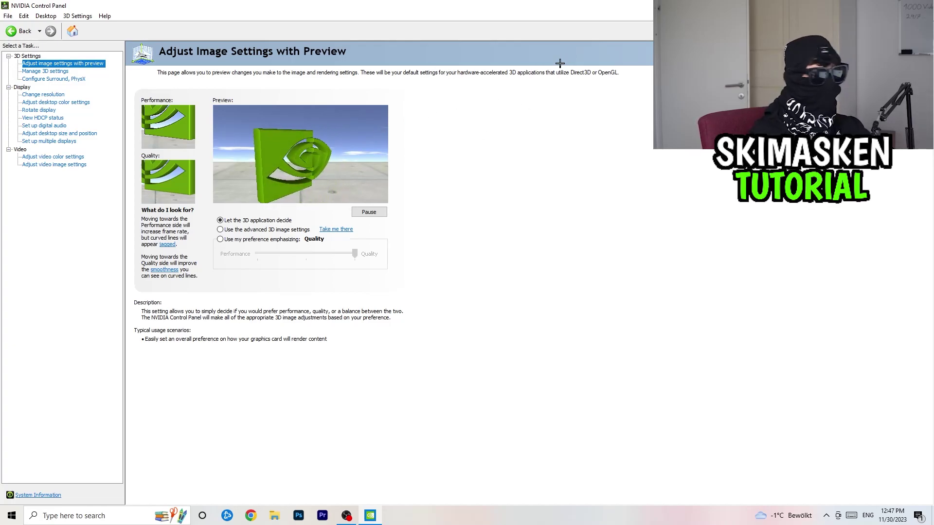
pyautogui.hotkey('alt', 'F4')
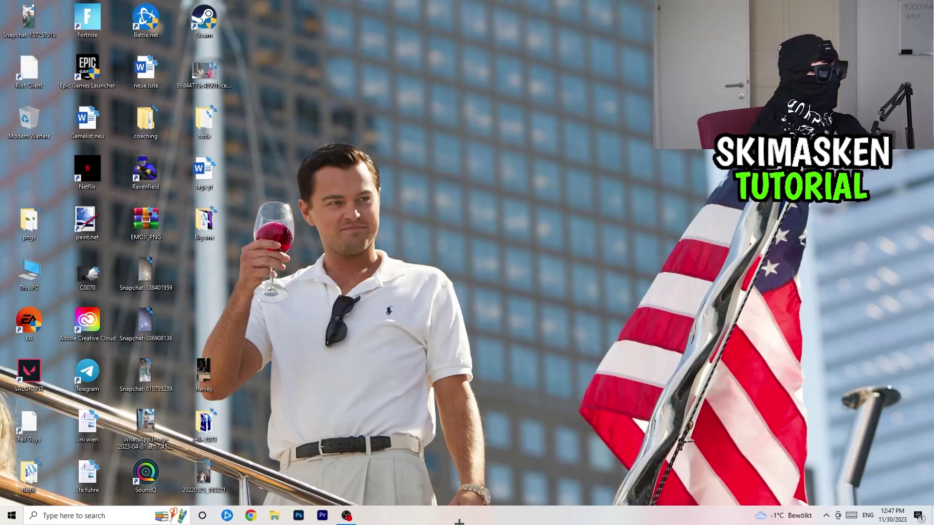
# Step: Switch to a maximized Task Manager, sort the processes by CPU and by GPU usage, and show the available actions for Razer Synapse
pyautogui.rightClick(459, 522)
pyautogui.click(502, 475)
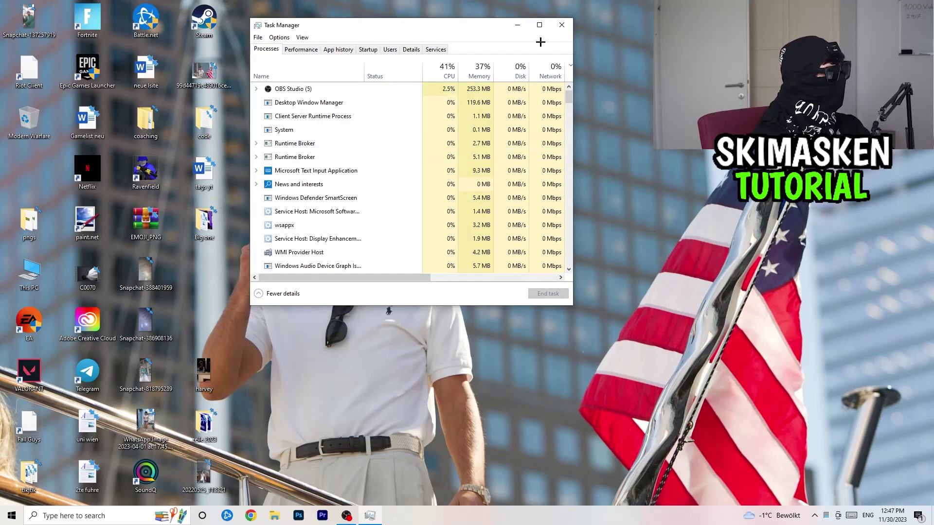
pyautogui.click(541, 25)
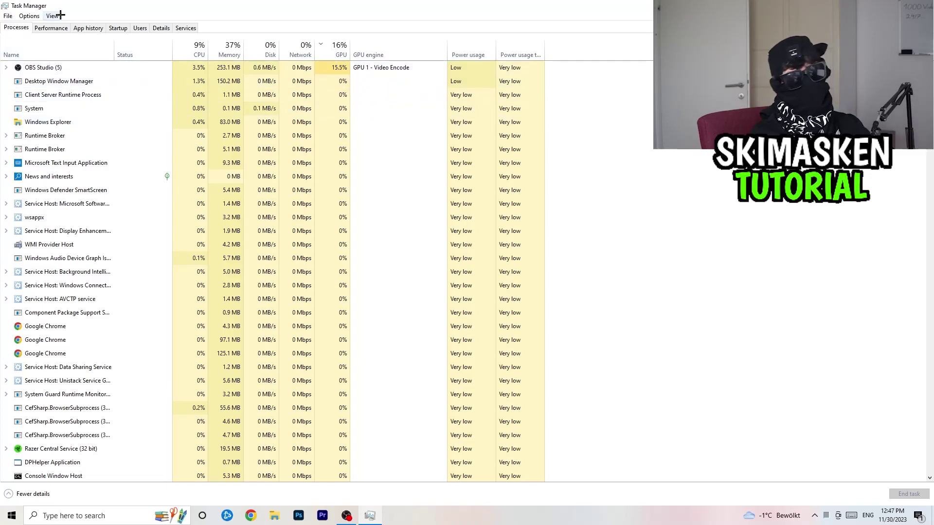
pyautogui.click(178, 43)
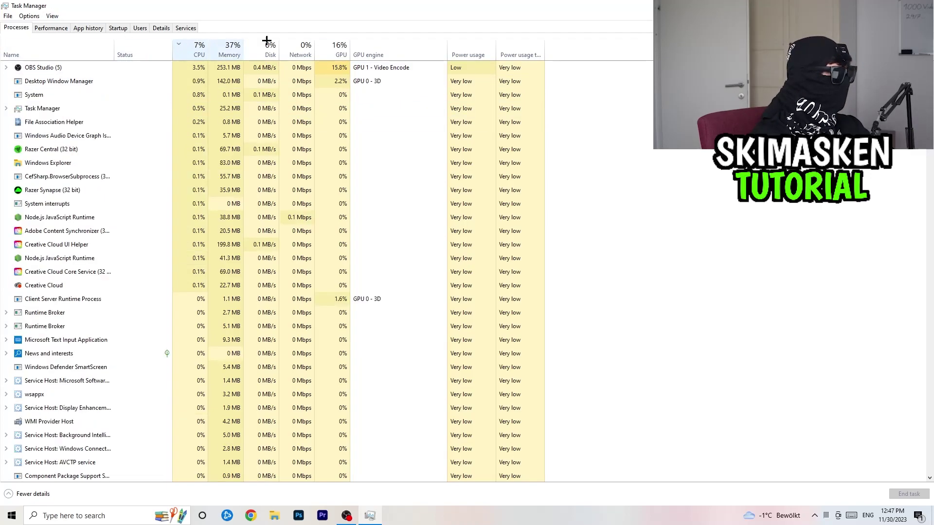
pyautogui.click(349, 47)
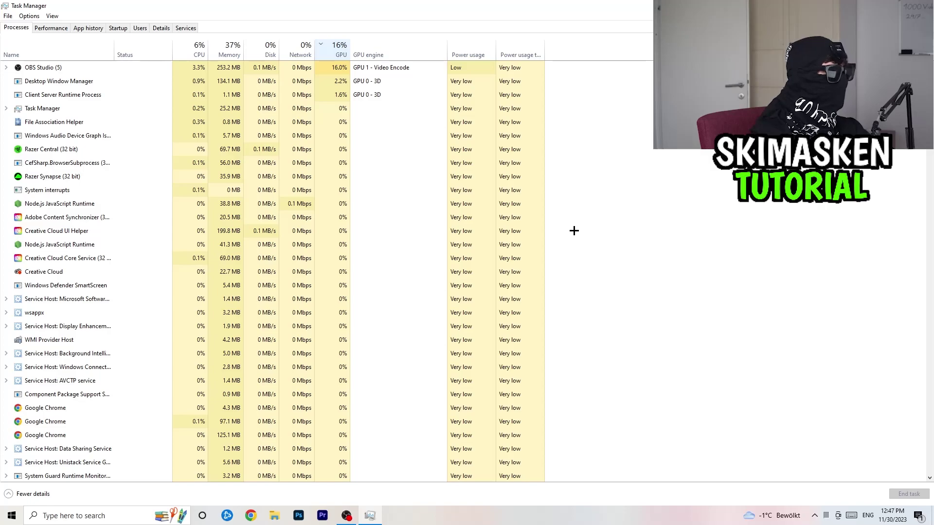
pyautogui.rightClick(101, 174)
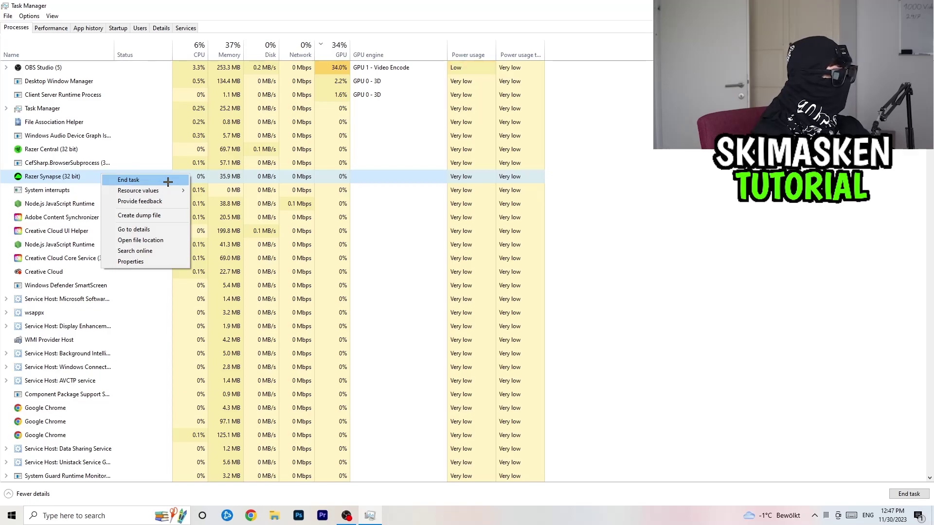
# Step: View the priority options for a chrome.exe process in the detailed process list and dismiss them without choosing one
pyautogui.click(159, 29)
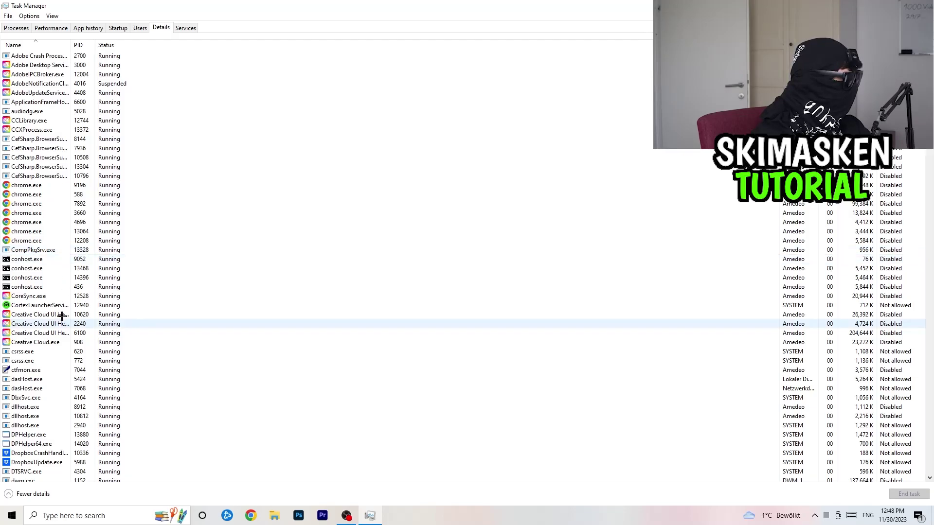
pyautogui.rightClick(50, 222)
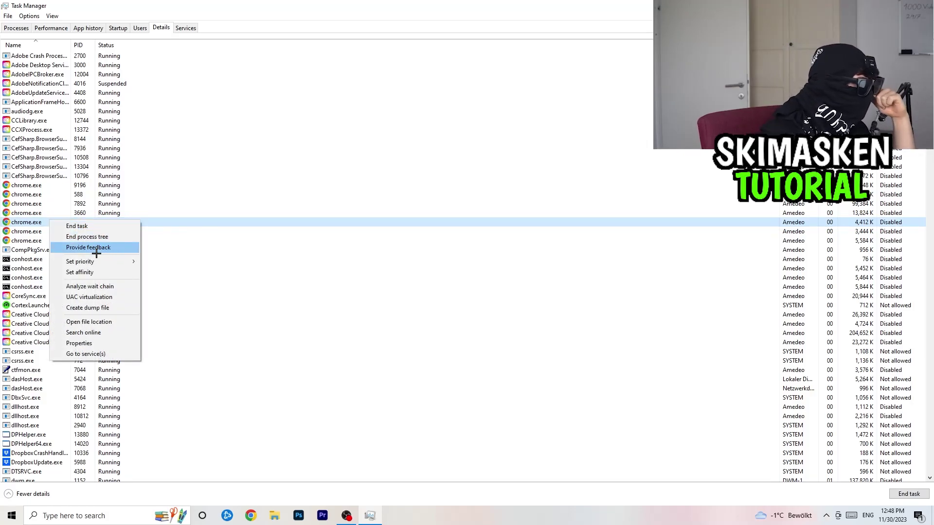
pyautogui.moveTo(100, 262)
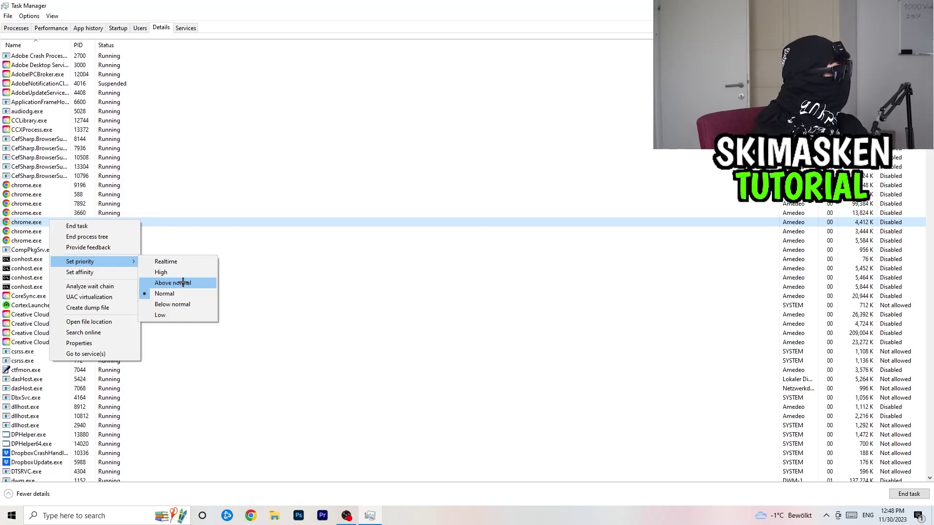
pyautogui.click(383, 100)
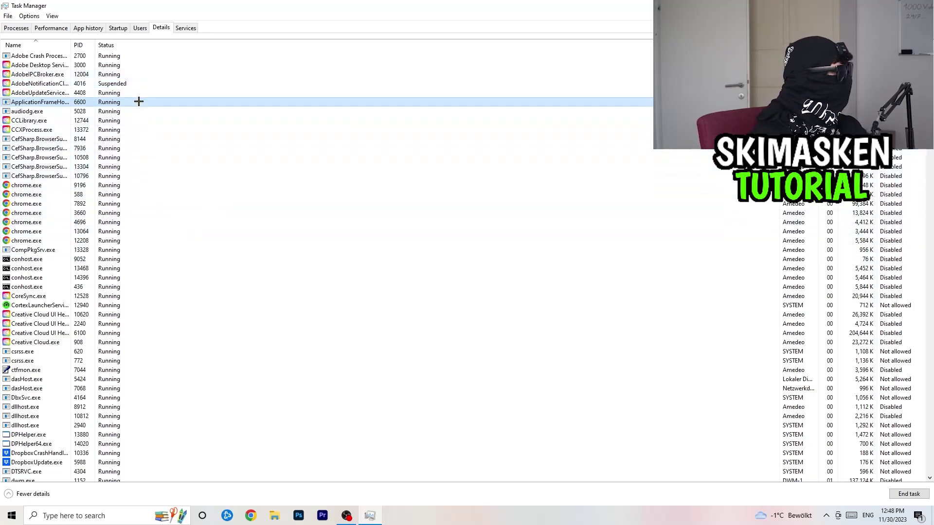
# Step: Review the startup programs with their status and startup impact, and close Task Manager
pyautogui.click(118, 28)
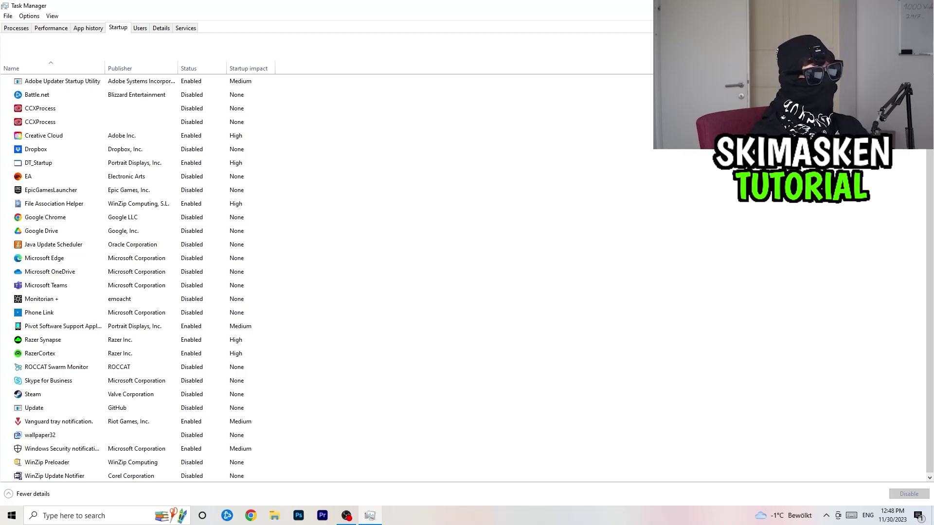
pyautogui.hotkey('alt', 'F4')
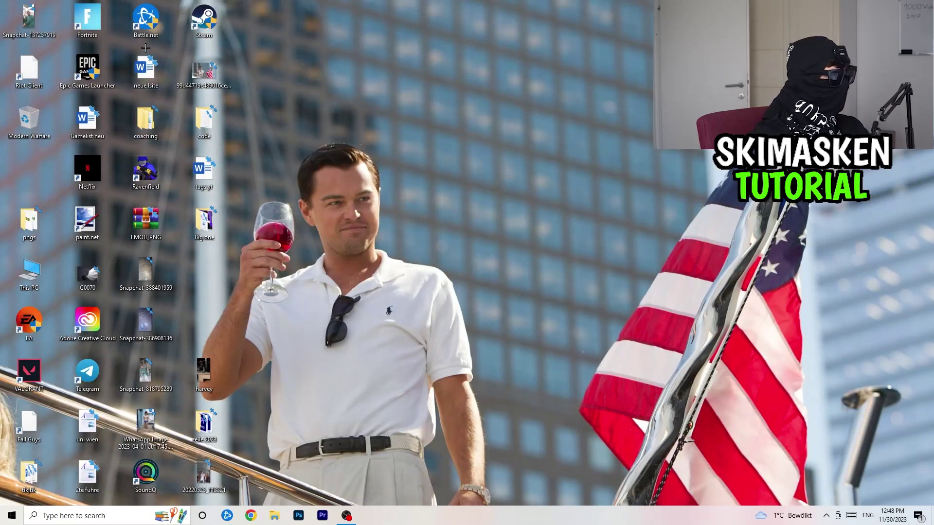
# Step: Move the Steam shortcut to an empty area near the middle of the desktop, view its available actions, and dismiss them without choosing one
pyautogui.moveTo(204, 20); pyautogui.dragTo(475, 175)
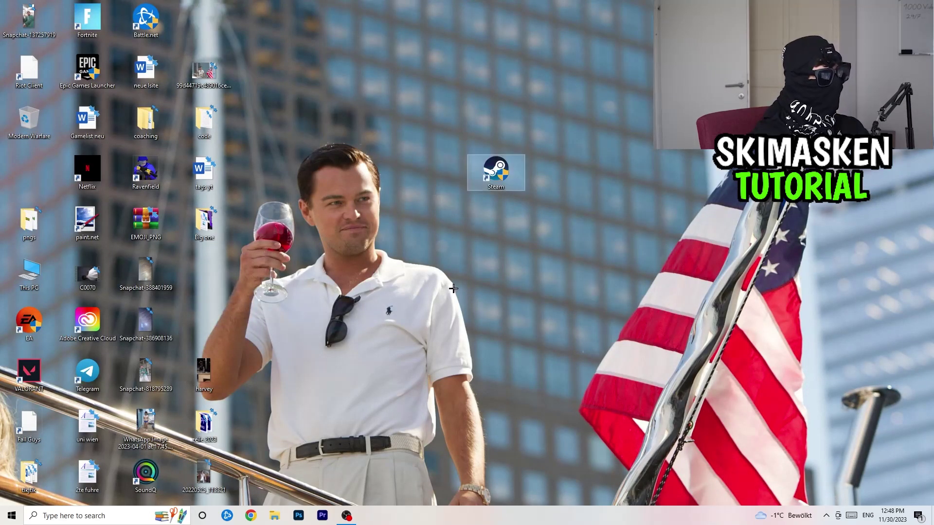
pyautogui.rightClick(504, 175)
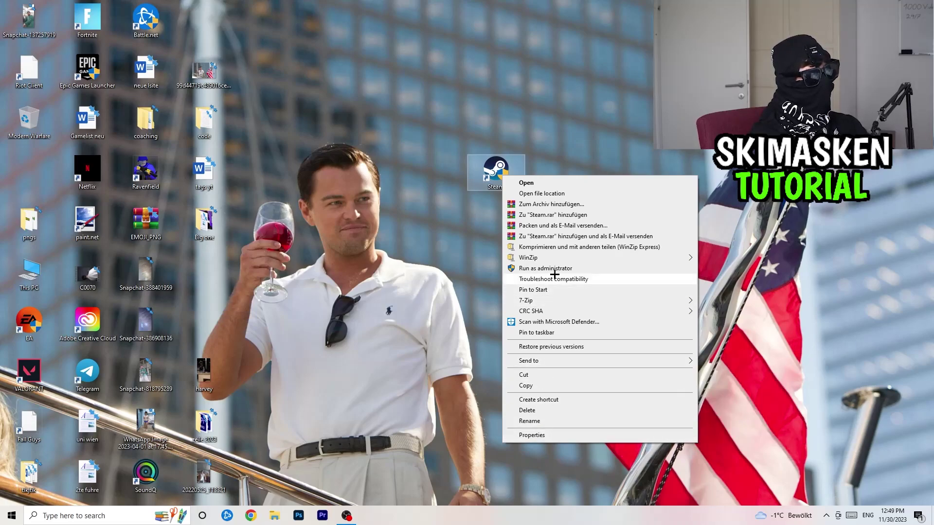
pyautogui.click(371, 201)
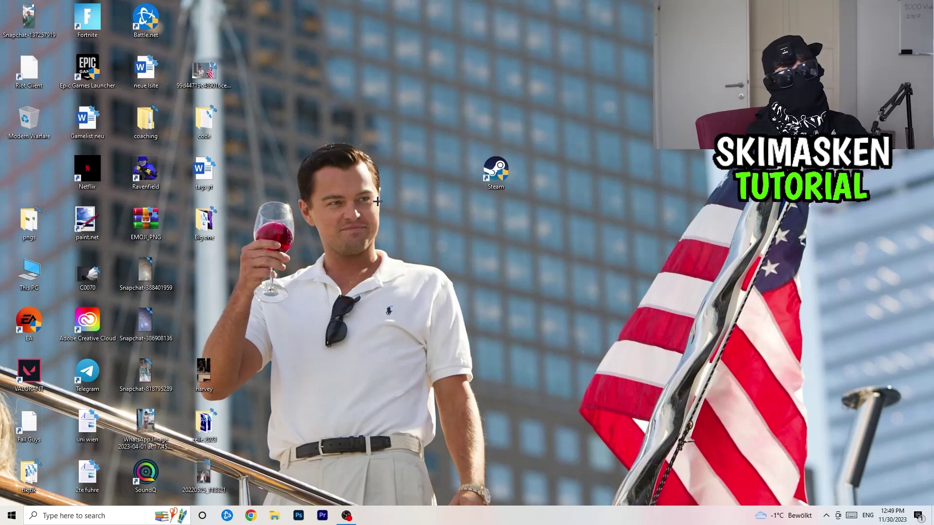
# Step: View the Windows Update page under Update & Security in Windows Settings, and close the settings
pyautogui.click(11, 515)
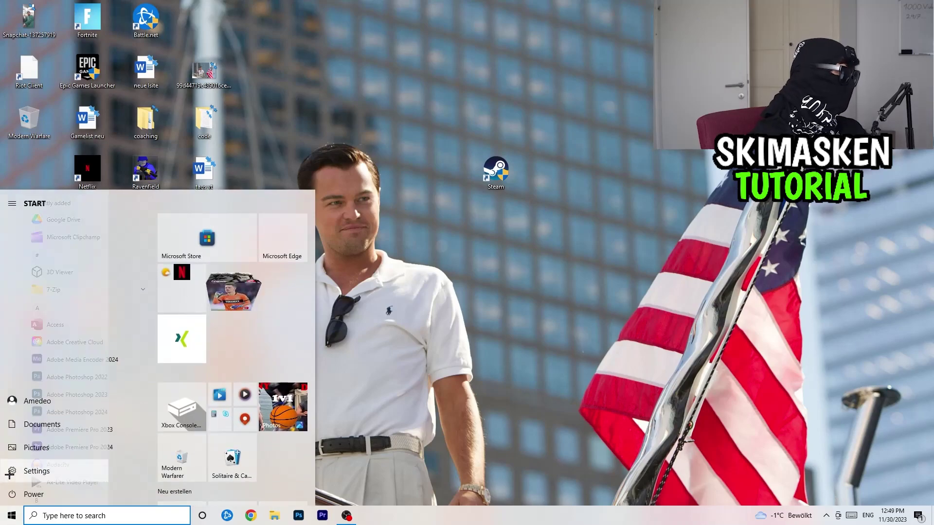
pyautogui.click(12, 470)
pyautogui.click(426, 286)
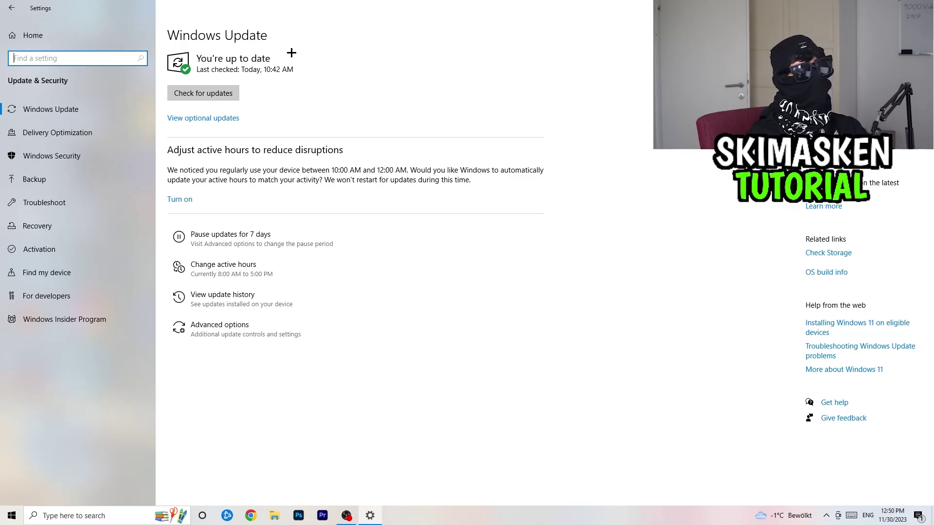
pyautogui.hotkey('alt', 'F4')
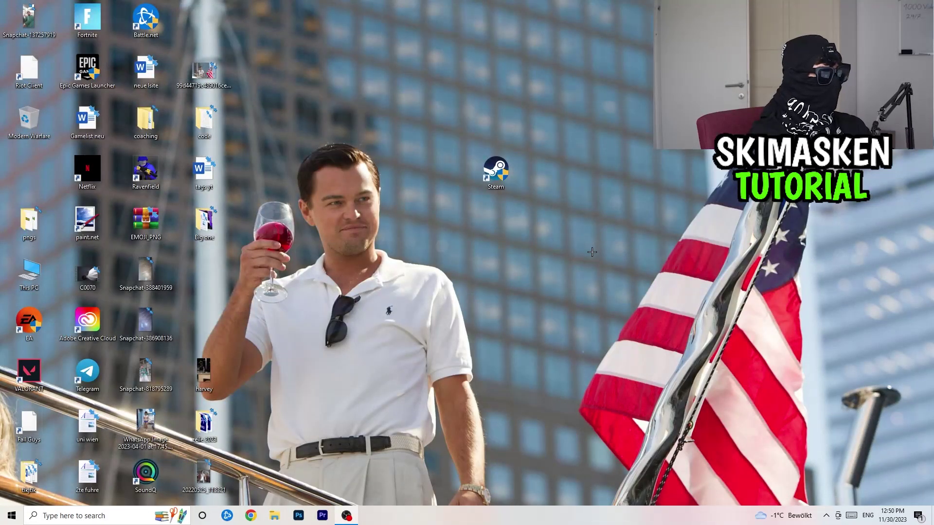